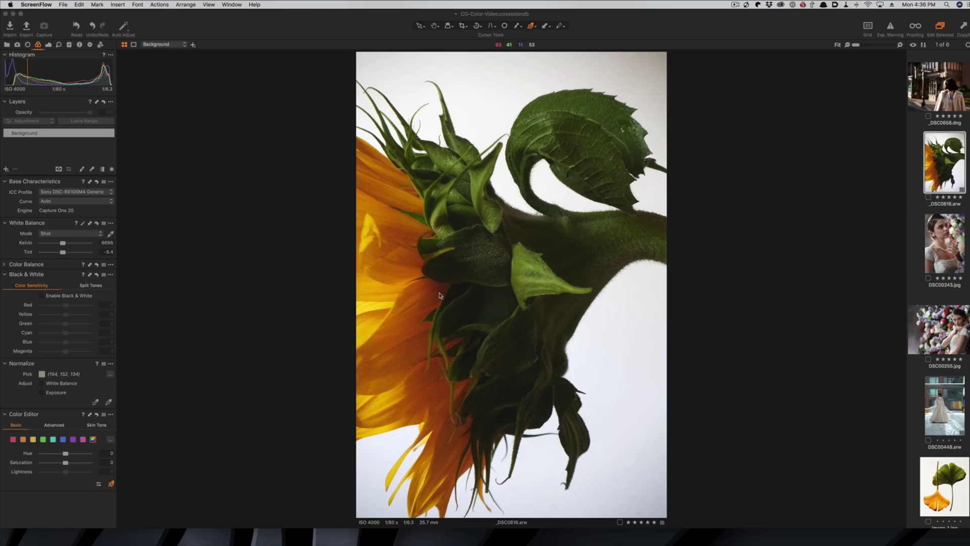
Look through the Color Editor's Advanced and Skin Tone modes and return to the Basic mode.
{"action": "left_click", "coordinate": [287, 331]}
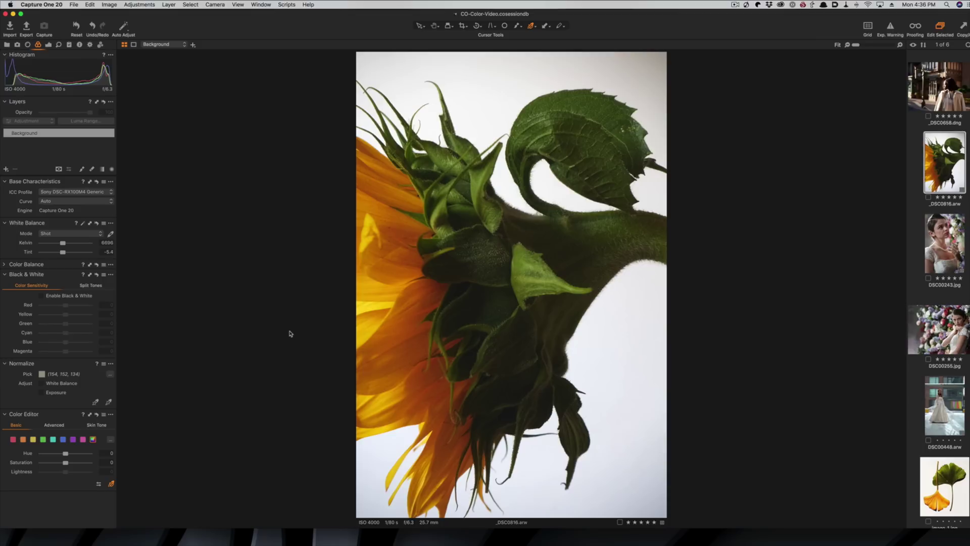
{"action": "key", "text": "h"}
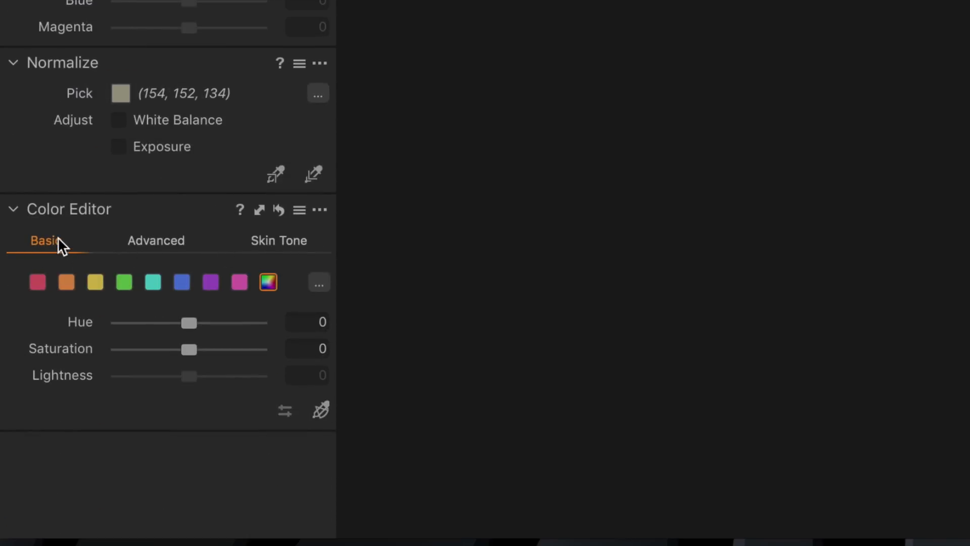
{"action": "left_click", "coordinate": [172, 248]}
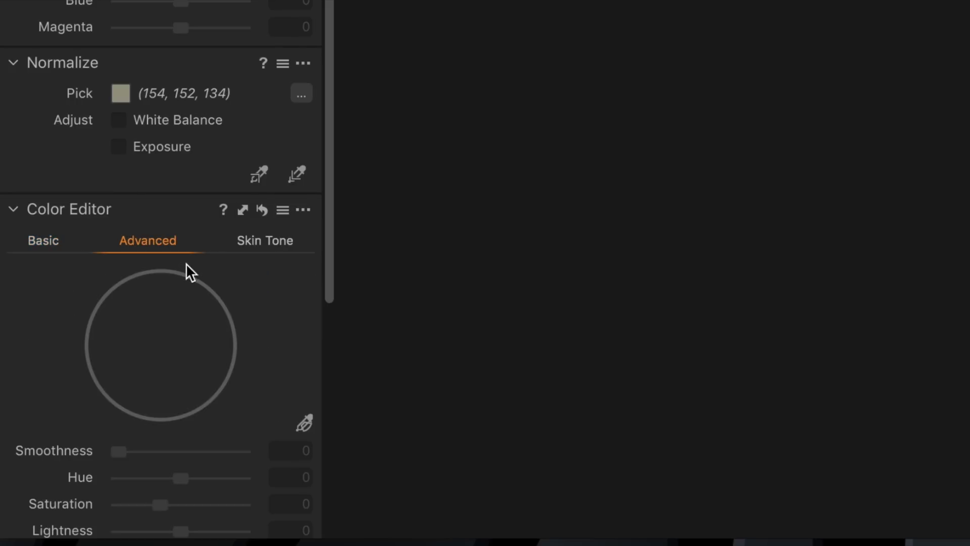
{"action": "left_click", "coordinate": [268, 240]}
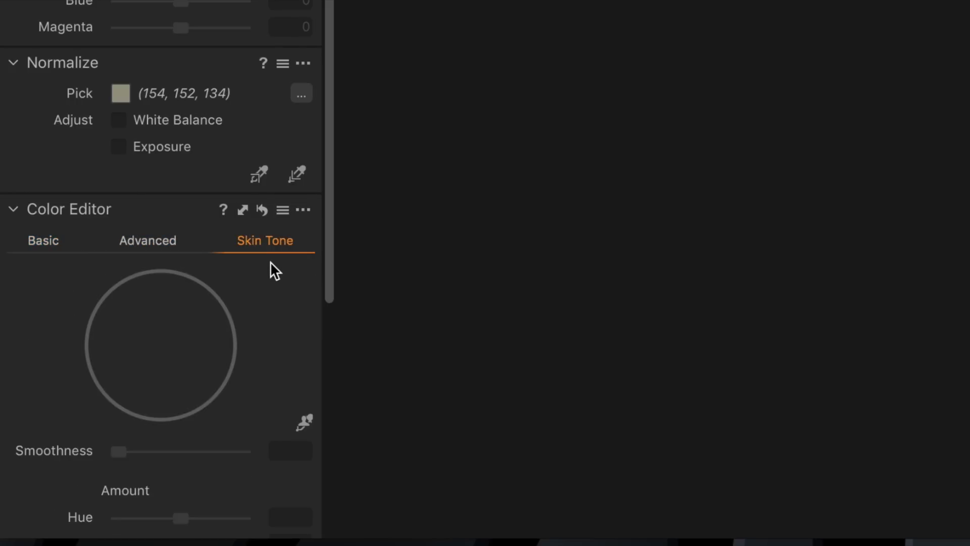
{"action": "left_click", "coordinate": [39, 242]}
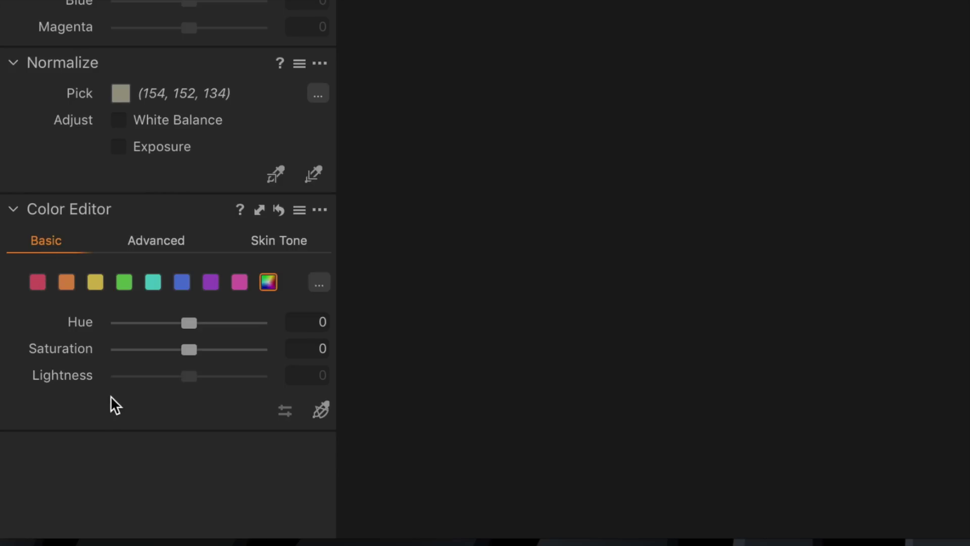
Adjust the sunflower's orange petals with the direct color editor to hue 2.5, saturation 67 and lightness 26.8.
{"action": "left_click", "coordinate": [320, 409]}
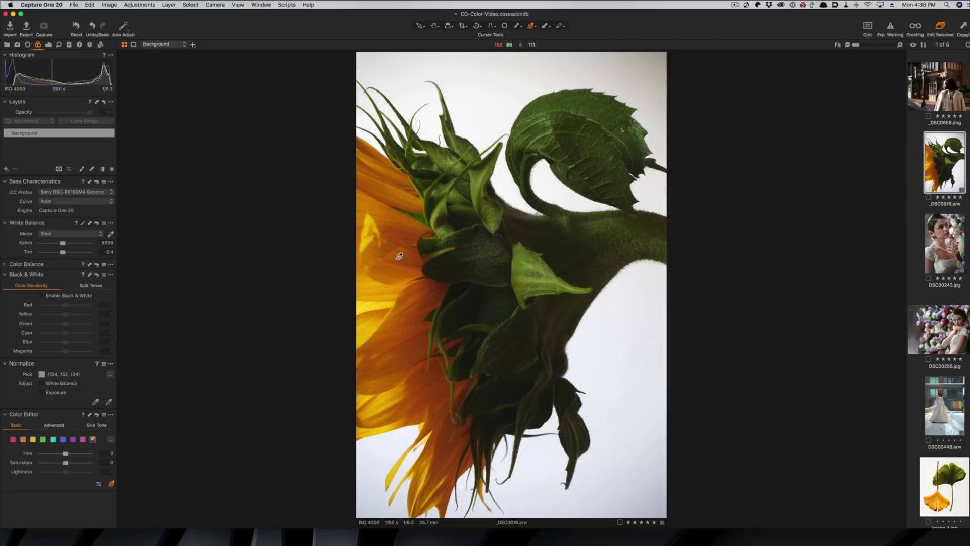
{"action": "left_click_drag", "start_coordinate": [379, 259], "coordinate": [308, 262]}
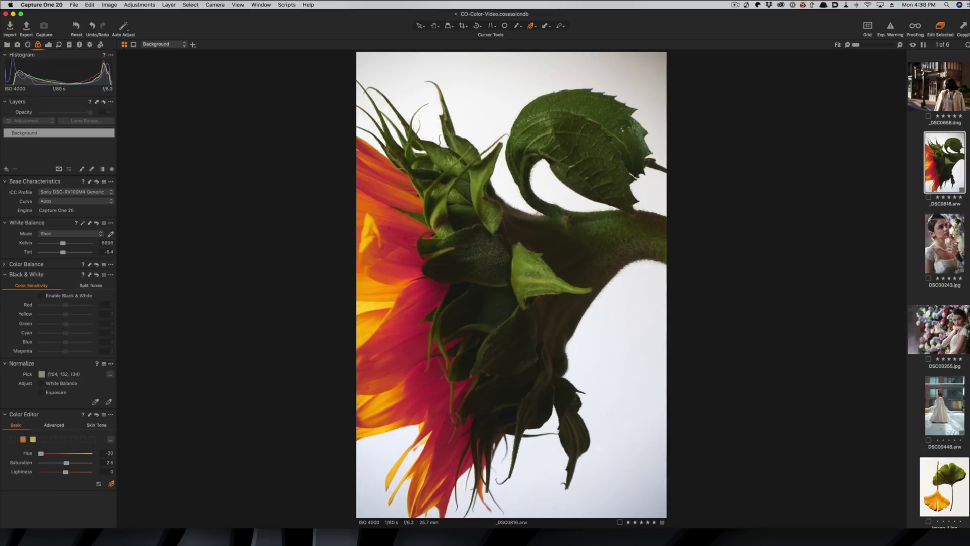
{"action": "mouse_move", "coordinate": [308, 262]}
{"action": "left_mouse_down"}
{"action": "mouse_move", "coordinate": [434, 260]}
{"action": "mouse_move", "coordinate": [416, 261]}
{"action": "left_mouse_up"}
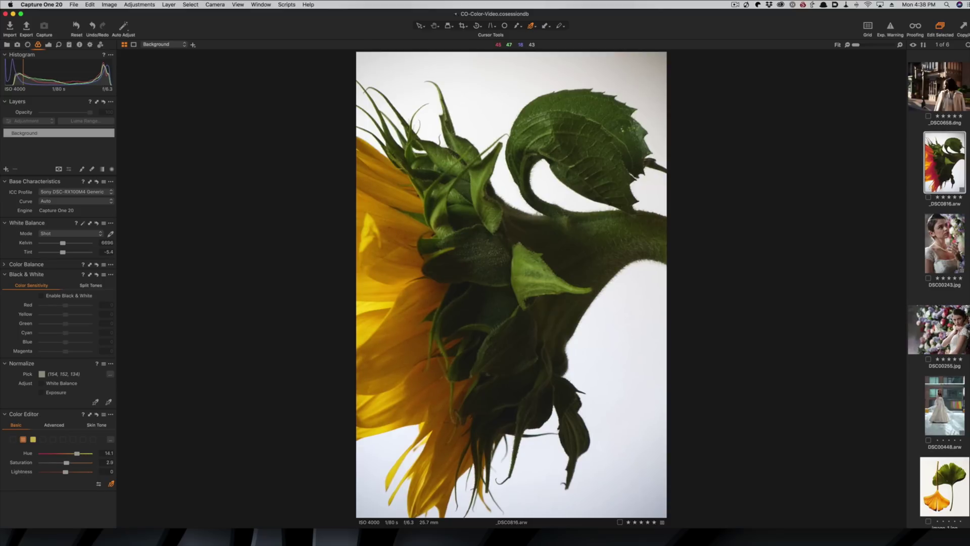
{"action": "left_click_drag", "start_coordinate": [416, 260], "coordinate": [444, 260]}
{"action": "left_click_drag", "start_coordinate": [444, 261], "coordinate": [403, 264]}
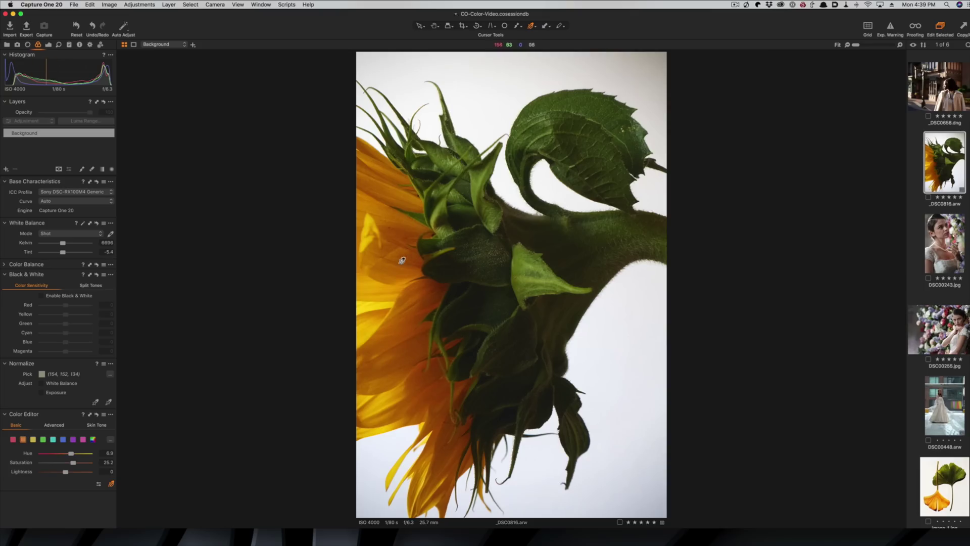
{"action": "left_click", "coordinate": [403, 260]}
{"action": "mouse_move", "coordinate": [65, 471]}
{"action": "left_mouse_down"}
{"action": "mouse_move", "coordinate": [82, 471]}
{"action": "mouse_move", "coordinate": [65, 453]}
{"action": "mouse_move", "coordinate": [88, 462]}
{"action": "mouse_move", "coordinate": [84, 471]}
{"action": "left_mouse_up"}
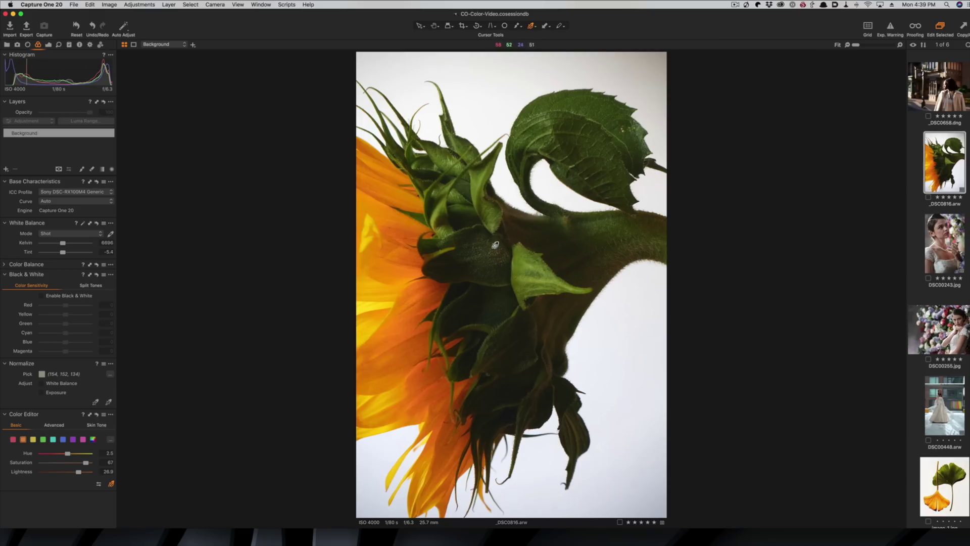
Adjust the sunflower's green leaves with the direct color editor to hue 22.3, saturation -27.1 and lightness 8.4.
{"action": "left_click", "coordinate": [529, 267]}
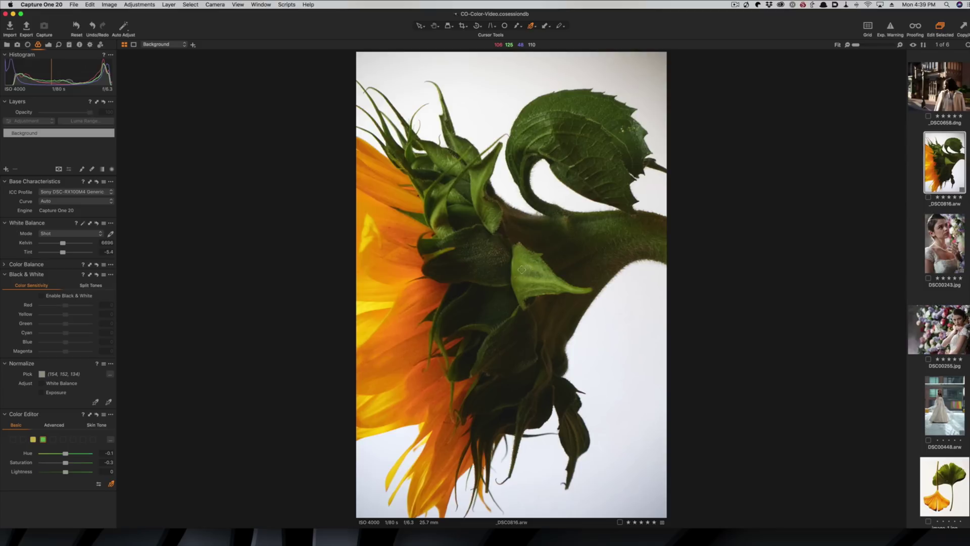
{"action": "left_click_drag", "start_coordinate": [528, 266], "coordinate": [567, 266]}
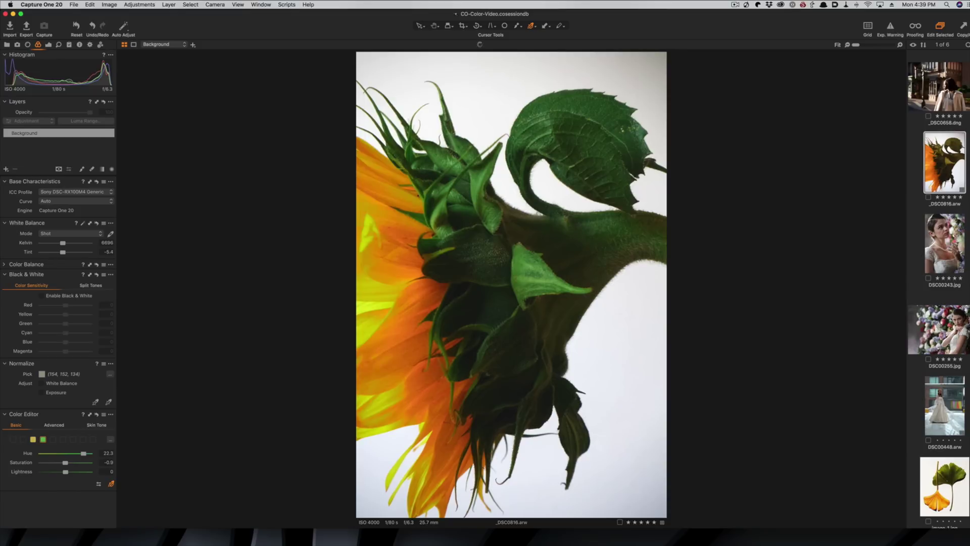
{"action": "mouse_move", "coordinate": [65, 462]}
{"action": "left_mouse_down"}
{"action": "mouse_move", "coordinate": [90, 462]}
{"action": "mouse_move", "coordinate": [46, 463]}
{"action": "mouse_move", "coordinate": [59, 463]}
{"action": "left_mouse_up"}
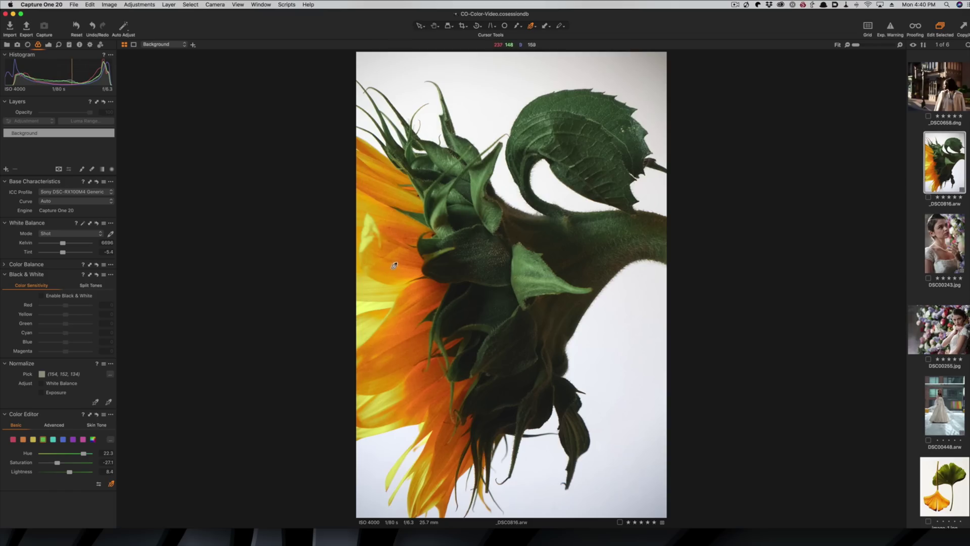
{"action": "left_click", "coordinate": [391, 267]}
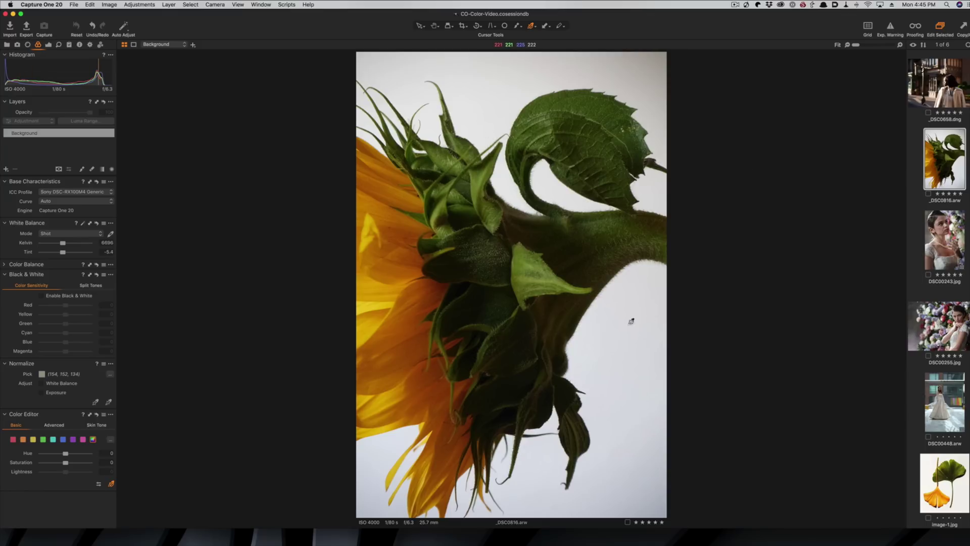
Show image-1.jpg beside the sunflower photo as a color reference, and make the sunflower the active image.
{"action": "left_click", "coordinate": [943, 492], "text": "super"}
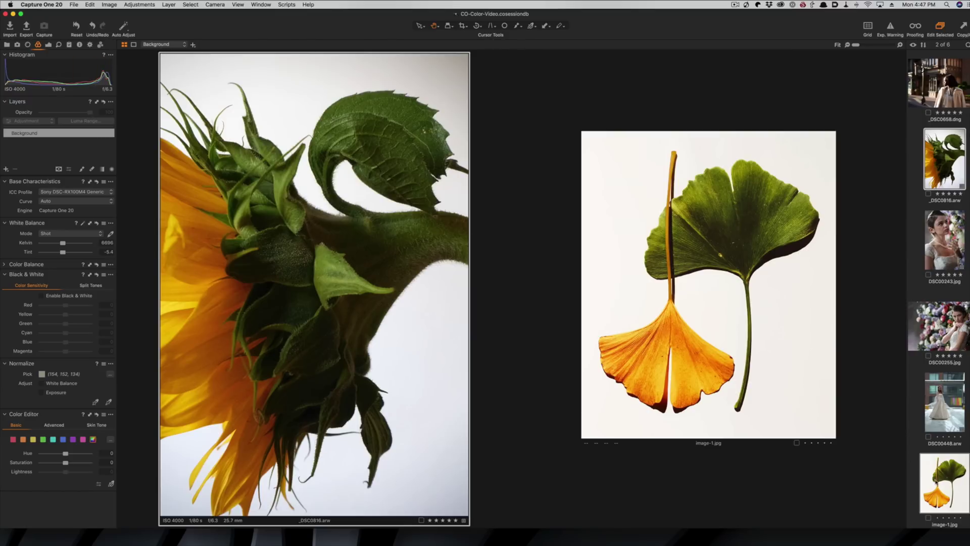
{"action": "left_click", "coordinate": [941, 504]}
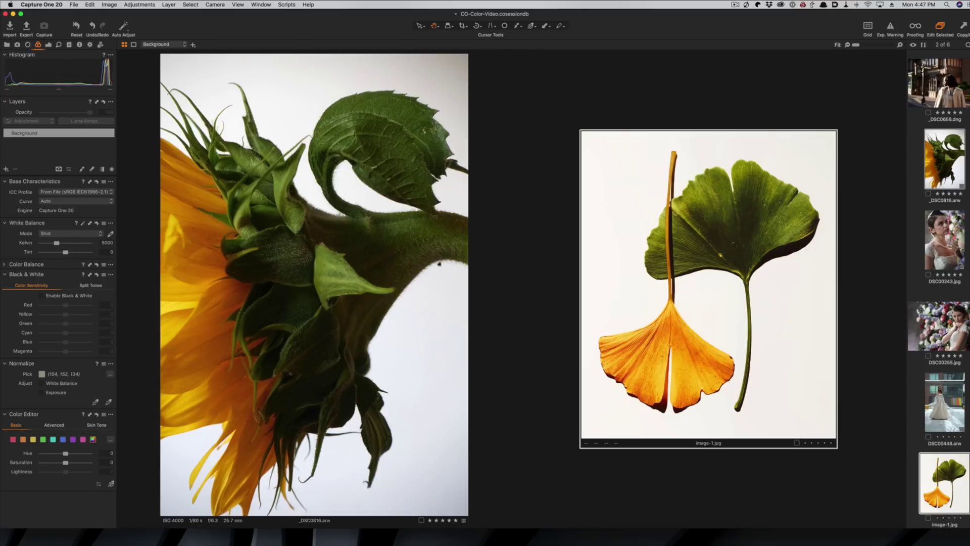
{"action": "left_click", "coordinate": [410, 322]}
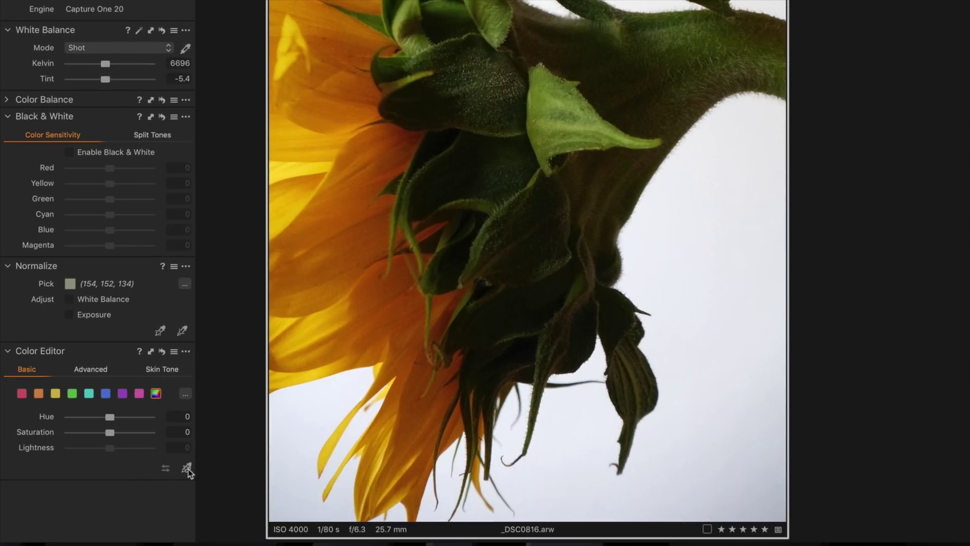
Set the sunflower's orange petals to saturation 21.3 and lightness 22.3, and shift their hue further toward red.
{"action": "left_click", "coordinate": [111, 483]}
{"action": "left_click_drag", "start_coordinate": [340, 205], "coordinate": [339, 179]}
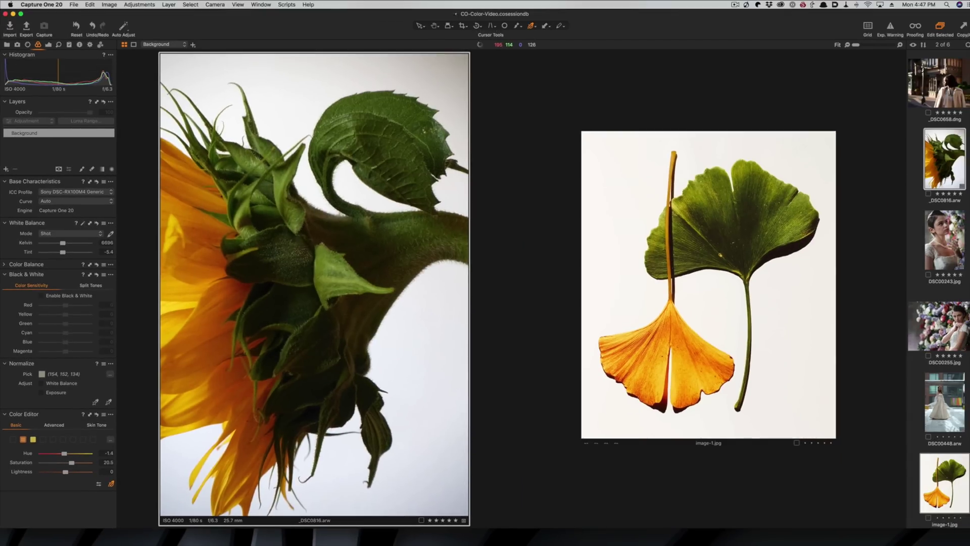
{"action": "left_click_drag", "start_coordinate": [339, 180], "coordinate": [337, 180]}
{"action": "left_click_drag", "start_coordinate": [69, 473], "coordinate": [75, 474]}
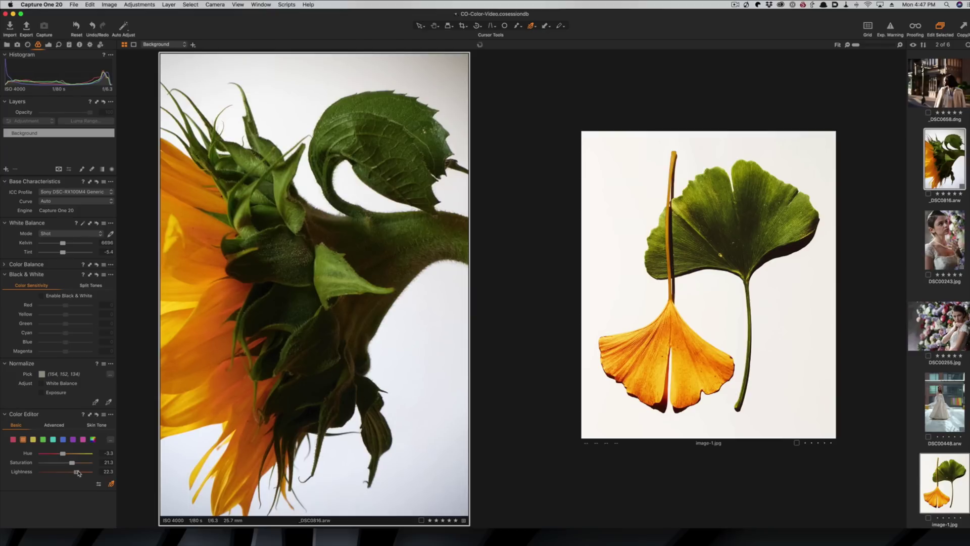
{"action": "left_click_drag", "start_coordinate": [62, 454], "coordinate": [54, 455]}
Brighten the sunflower's green leaf color to lightness 22.4, shift its hue toward yellow, and compare with the unadjusted photo.
{"action": "left_click", "coordinate": [387, 146]}
{"action": "left_click_drag", "start_coordinate": [389, 145], "coordinate": [392, 145]}
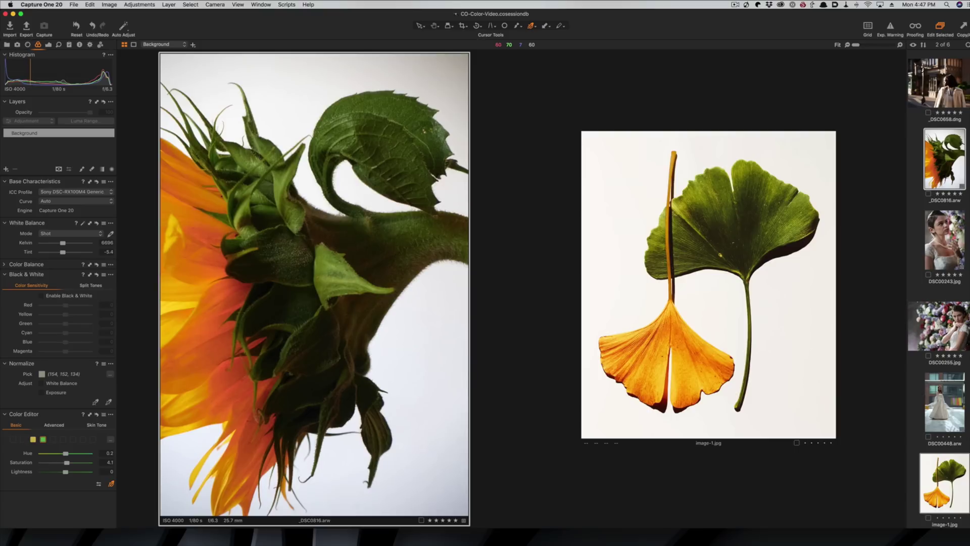
{"action": "left_click_drag", "start_coordinate": [392, 145], "coordinate": [394, 146]}
{"action": "left_click_drag", "start_coordinate": [395, 145], "coordinate": [394, 137]}
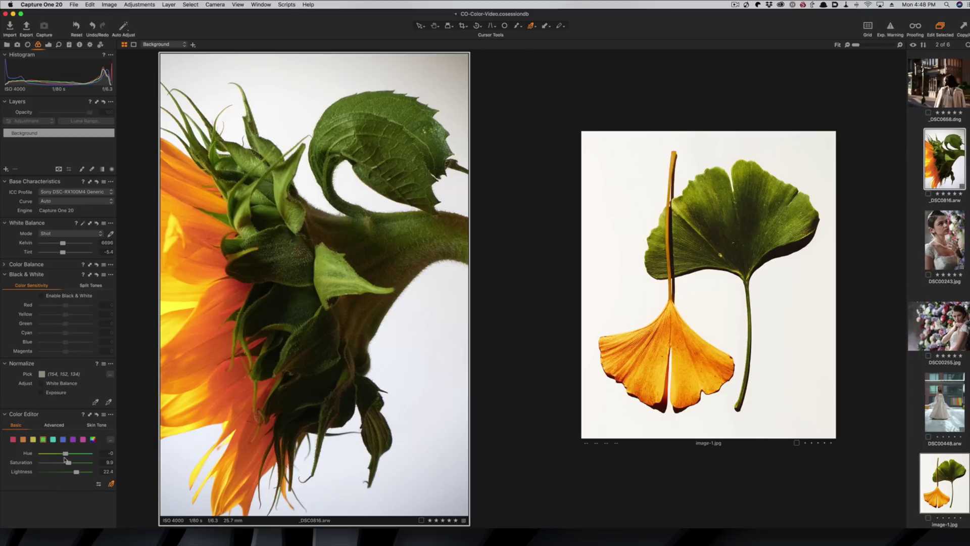
{"action": "left_click_drag", "start_coordinate": [65, 455], "coordinate": [52, 455]}
{"action": "left_click", "coordinate": [76, 26]}
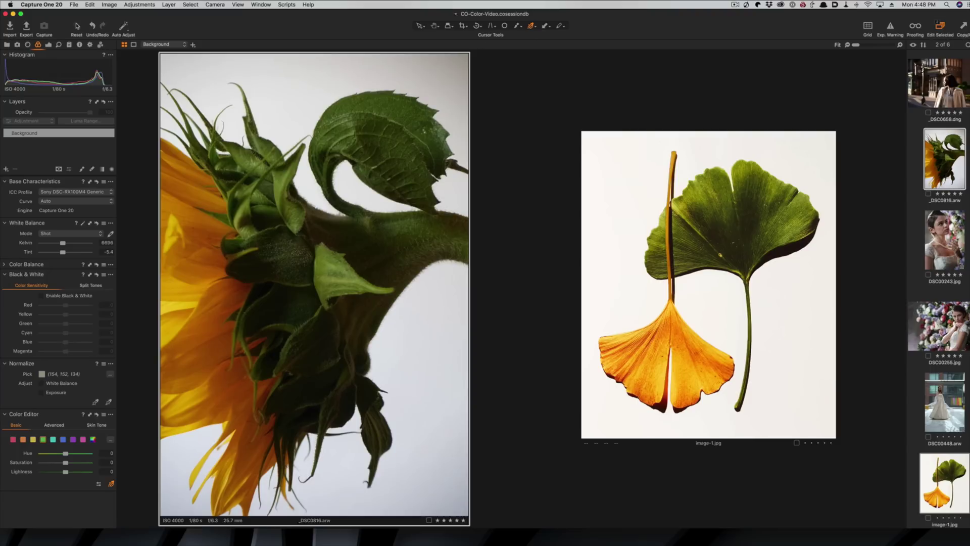
{"action": "left_click", "coordinate": [76, 27]}
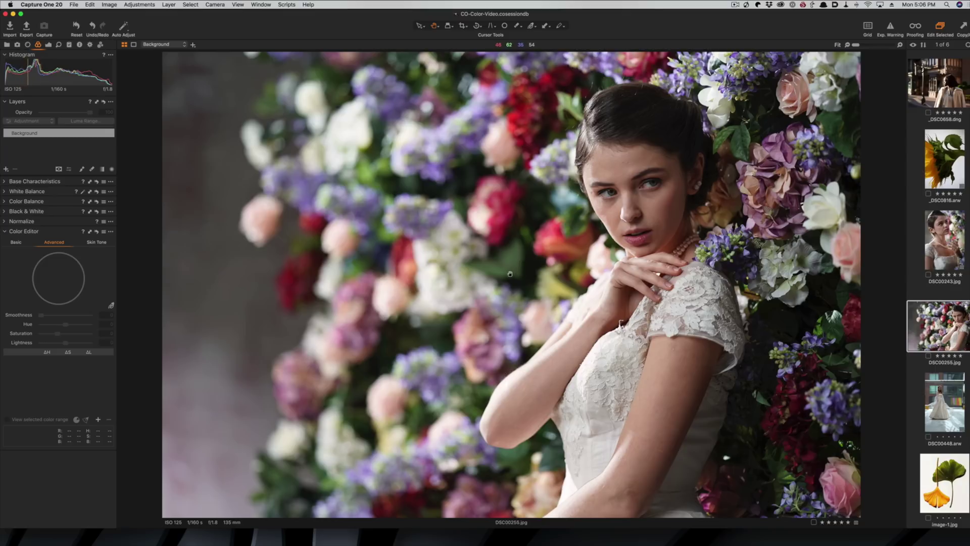
Sample the green foliage, a purple flower and a red flower in the portrait as color ranges in the Advanced Color Editor.
{"action": "left_click", "coordinate": [16, 242]}
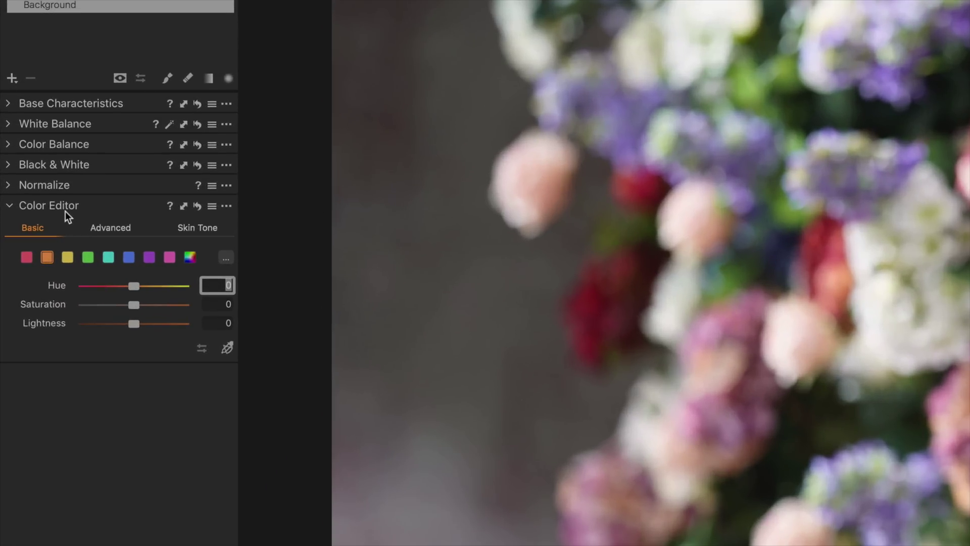
{"action": "left_click", "coordinate": [115, 230]}
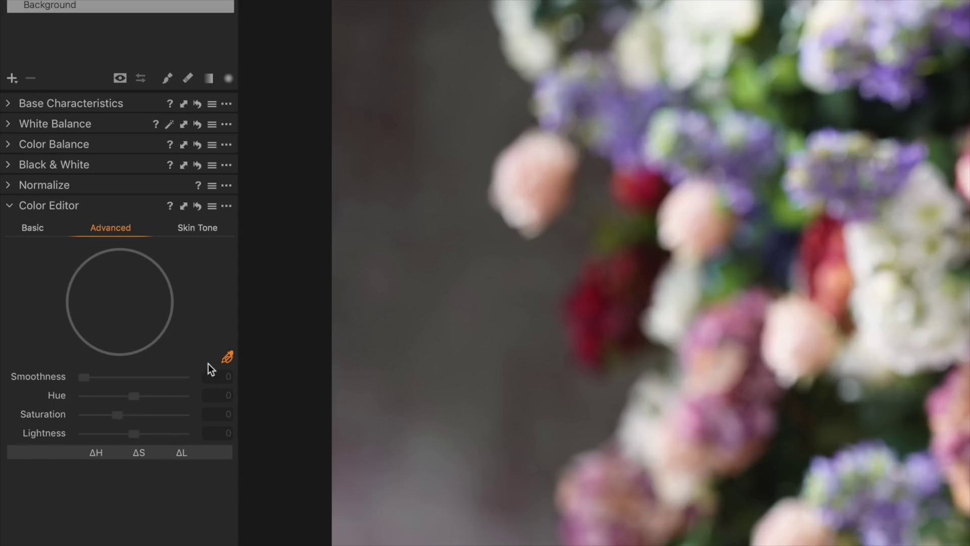
{"action": "left_click", "coordinate": [228, 357]}
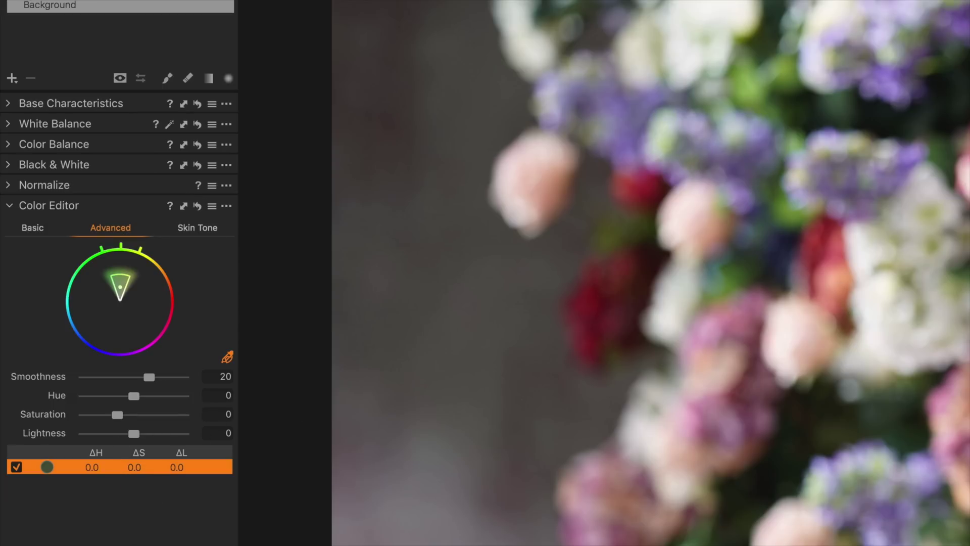
{"action": "left_click", "coordinate": [896, 103]}
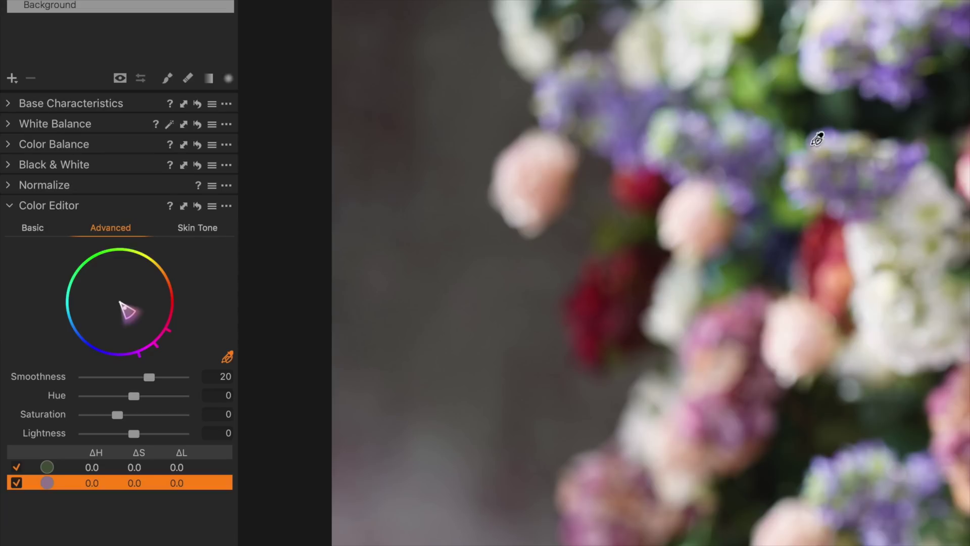
{"action": "left_click", "coordinate": [823, 191]}
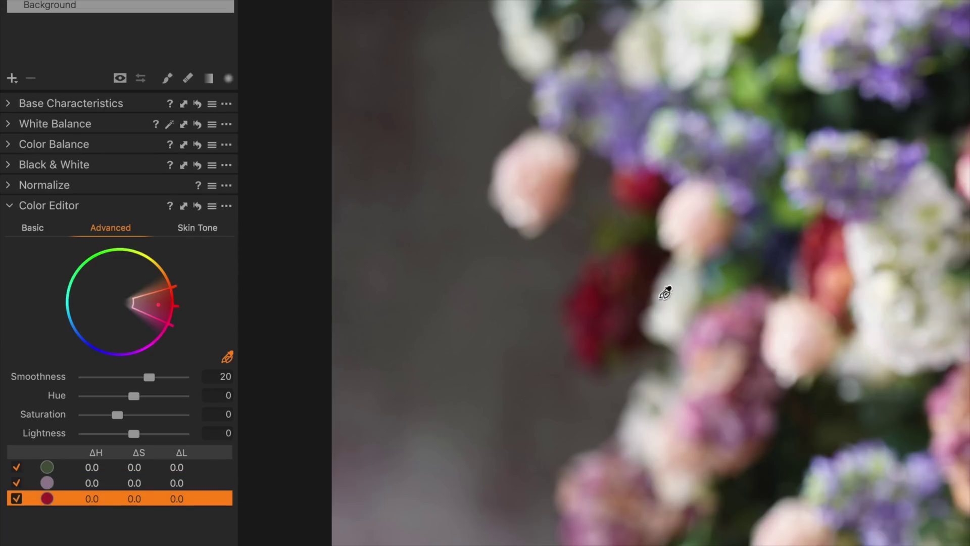
Review the picked green, purple and red ranges on the color wheel, and select the green range.
{"action": "left_click", "coordinate": [101, 468]}
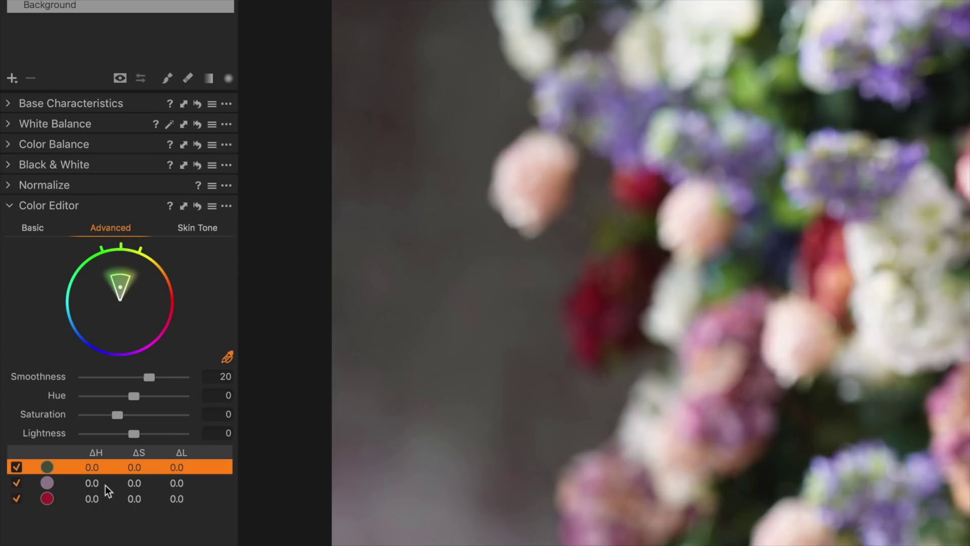
{"action": "left_click", "coordinate": [107, 485]}
{"action": "left_click", "coordinate": [107, 497]}
{"action": "left_click", "coordinate": [108, 469]}
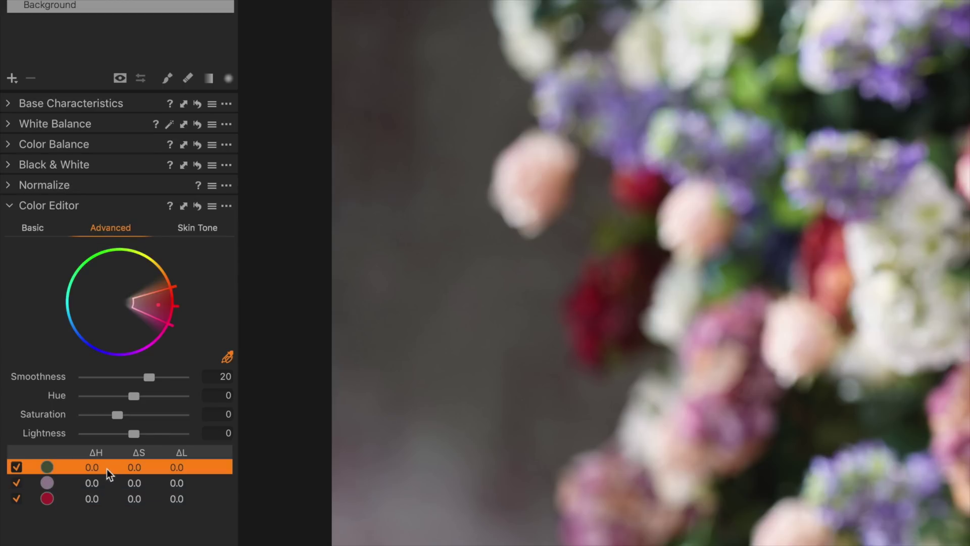
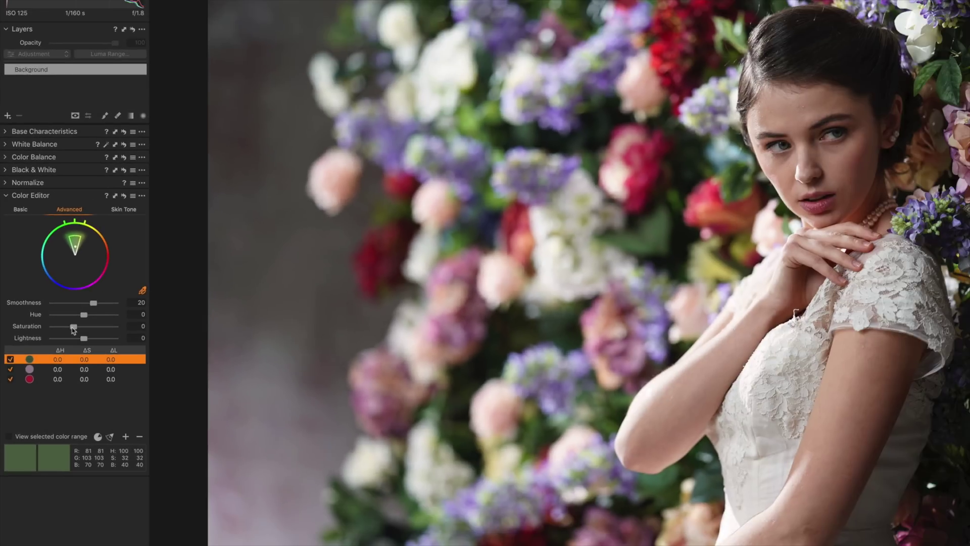
Try a saturation of 177.3 on the green range and reset it to 0.
{"action": "left_click_drag", "start_coordinate": [112, 329], "coordinate": [110, 328]}
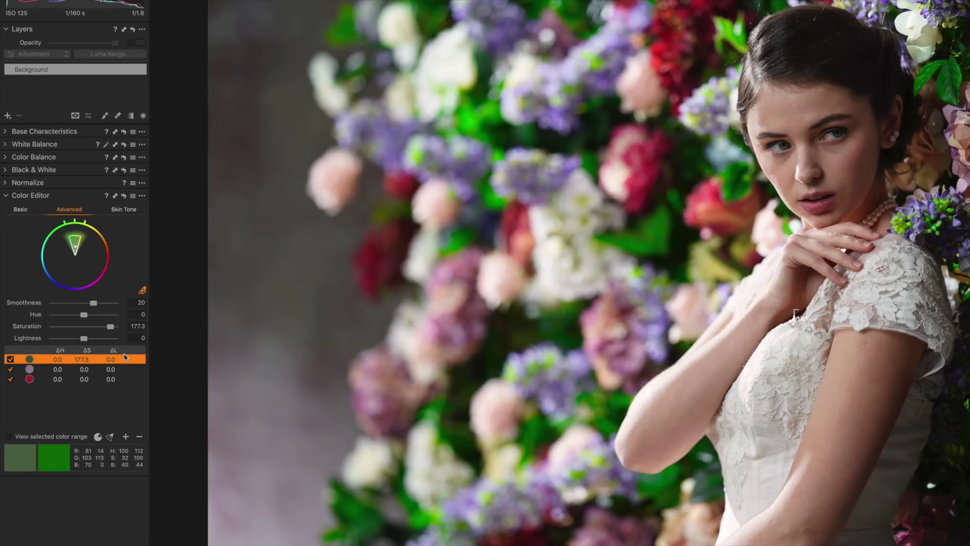
{"action": "double_click", "coordinate": [127, 324]}
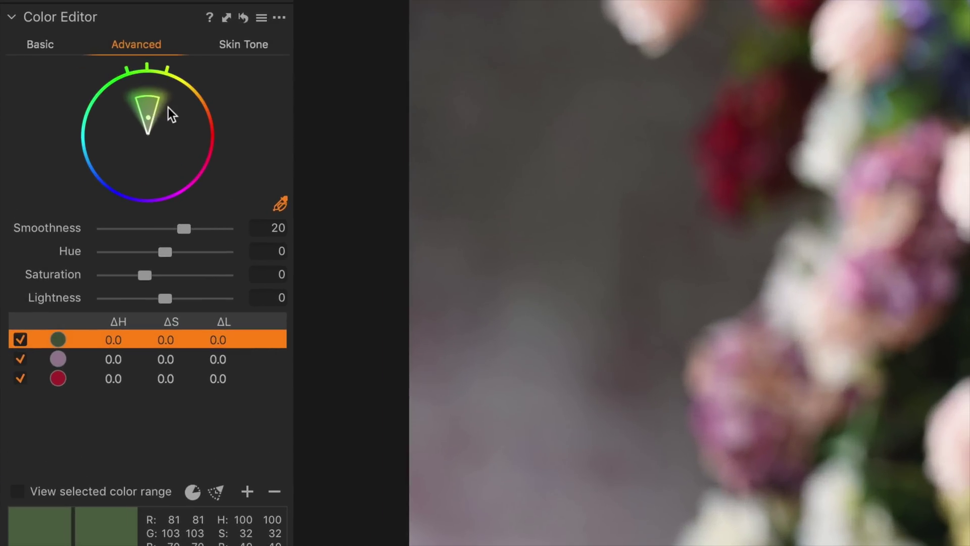
Set the green range's smoothness to 25.3 and turn on the view of the selected color range.
{"action": "left_click_drag", "start_coordinate": [180, 230], "coordinate": [210, 228]}
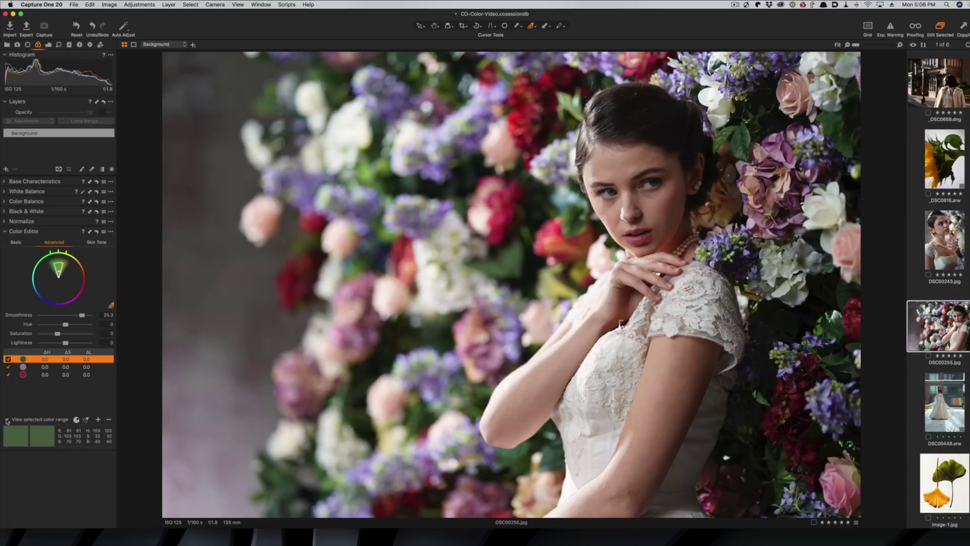
{"action": "left_click", "coordinate": [7, 420]}
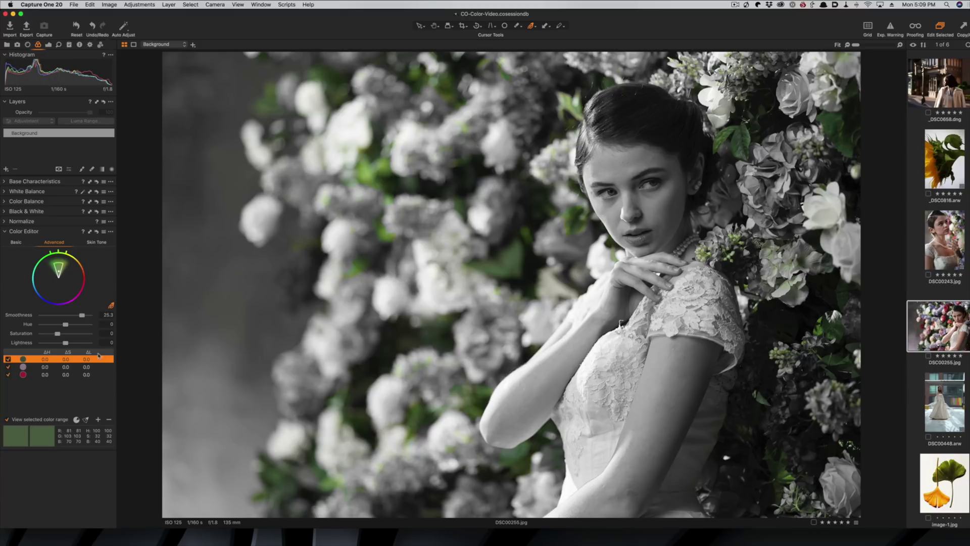
Turn off the color range view, set the green range's hue to -18.4, saturation 69.3 and lightness -28.4, and compare with the unadjusted photo.
{"action": "left_click", "coordinate": [7, 420]}
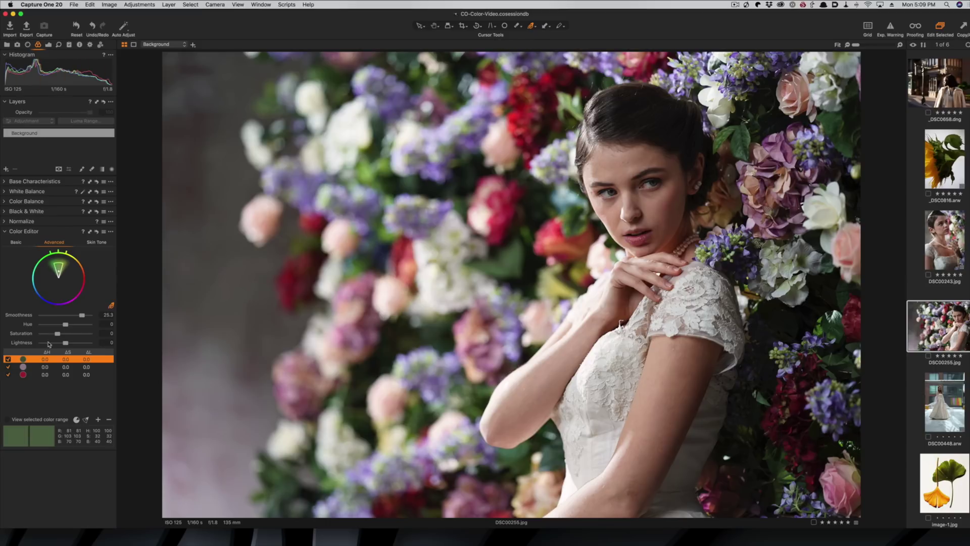
{"action": "mouse_move", "coordinate": [65, 327]}
{"action": "left_mouse_down"}
{"action": "mouse_move", "coordinate": [50, 329]}
{"action": "mouse_move", "coordinate": [57, 345]}
{"action": "mouse_move", "coordinate": [70, 334]}
{"action": "left_mouse_up"}
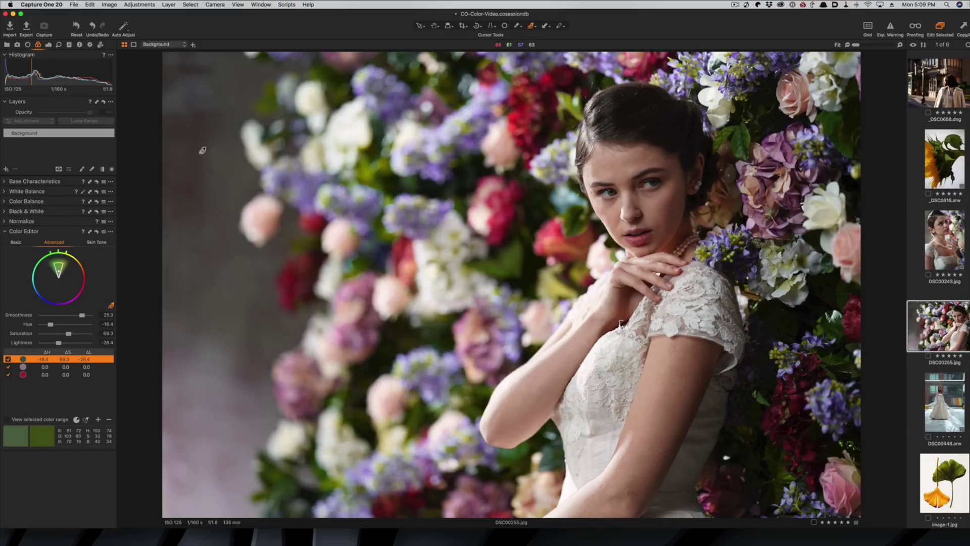
{"action": "left_click", "coordinate": [75, 27]}
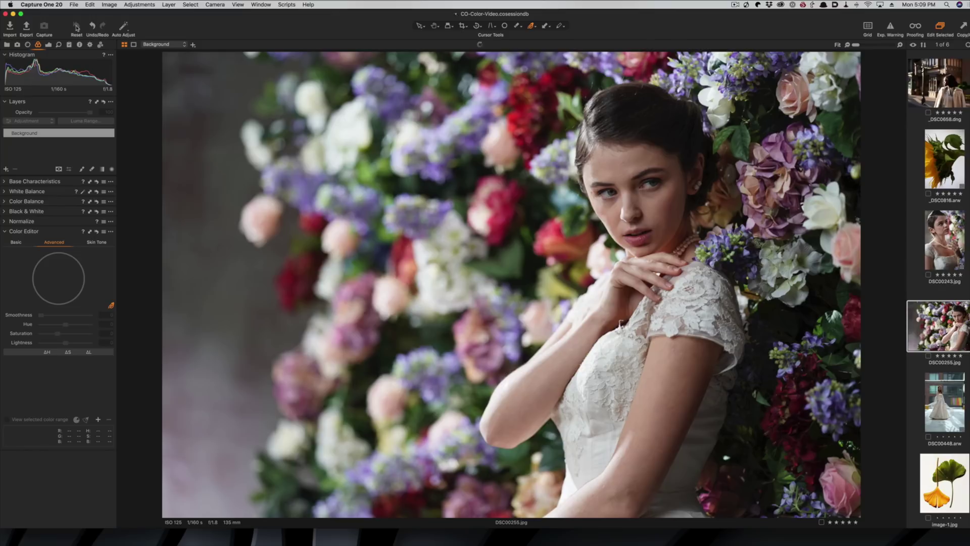
{"action": "key", "text": "super+z"}
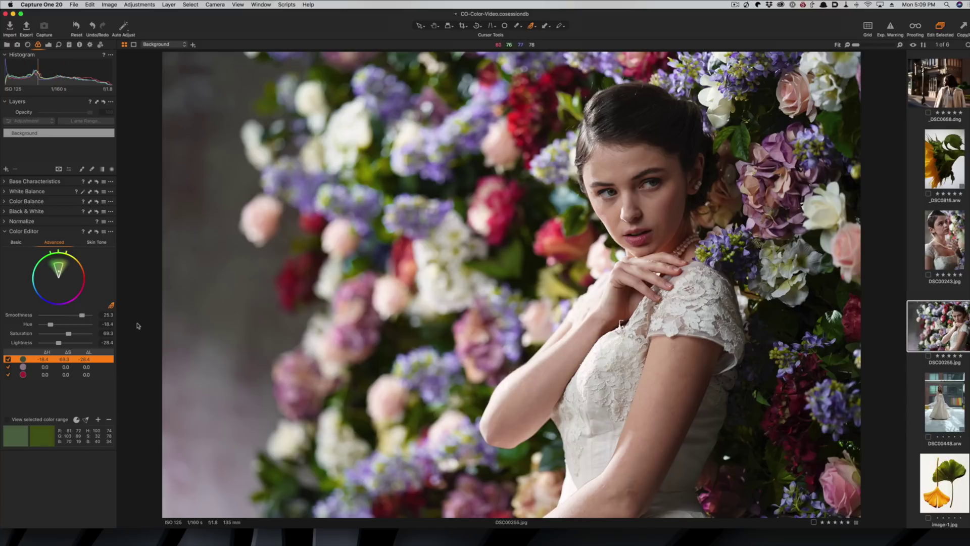
Widen the purple range on the color wheel to include the bluer flowers, checking the coverage with the selected color range view.
{"action": "left_click", "coordinate": [95, 368]}
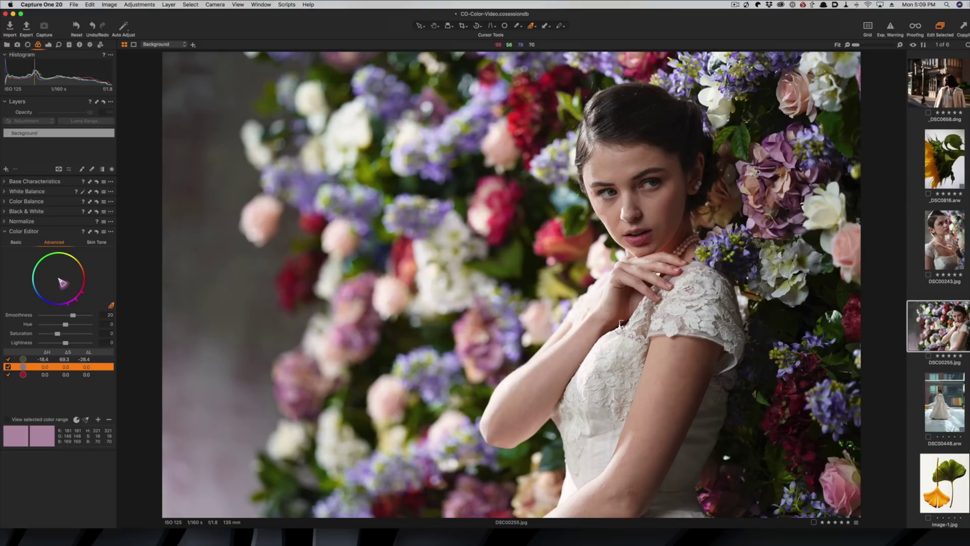
{"action": "left_click", "coordinate": [7, 419]}
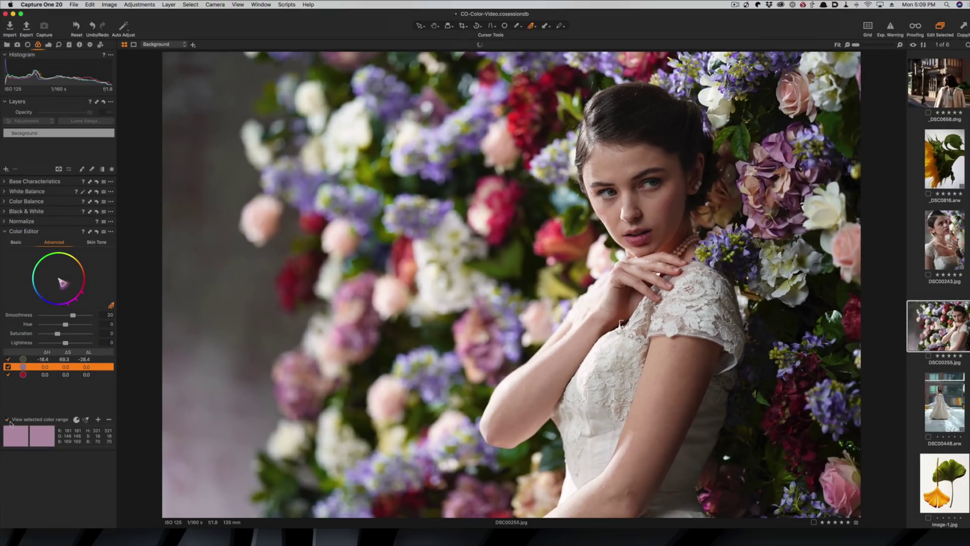
{"action": "left_click", "coordinate": [10, 423]}
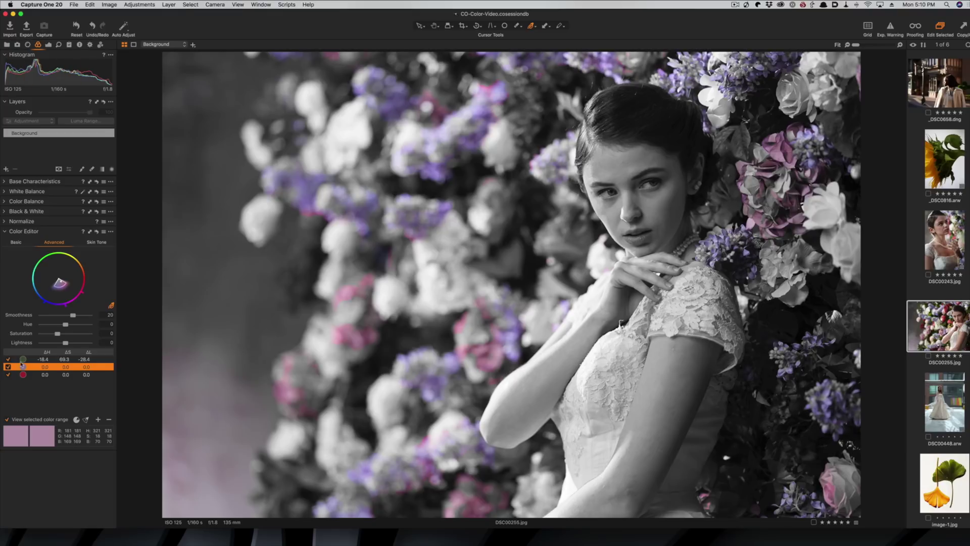
{"action": "left_click", "coordinate": [7, 420]}
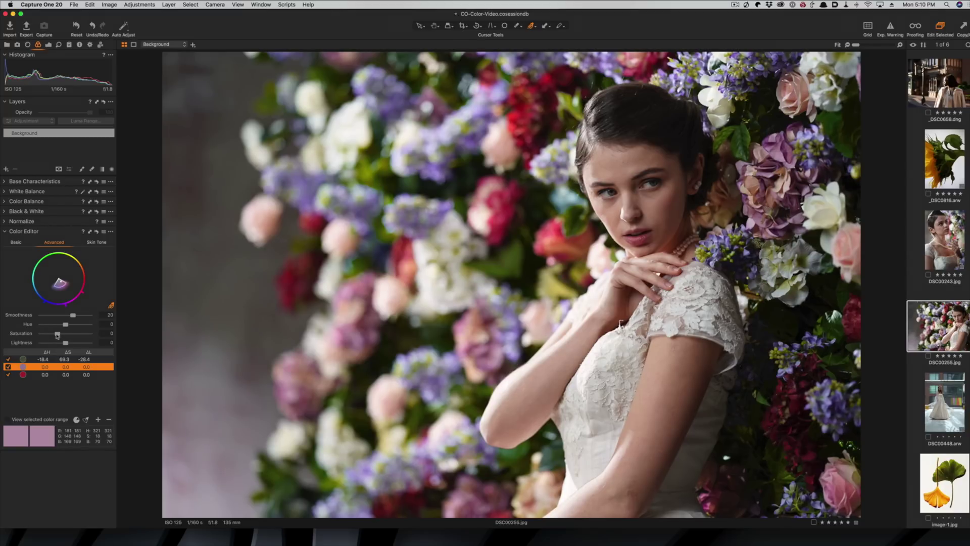
Set the purple range's saturation to 33.9, hue to 6.9 and lightness to -38.1.
{"action": "left_click_drag", "start_coordinate": [60, 335], "coordinate": [67, 335]}
{"action": "left_click_drag", "start_coordinate": [61, 334], "coordinate": [60, 333]}
{"action": "left_click_drag", "start_coordinate": [59, 326], "coordinate": [64, 326]}
{"action": "left_click_drag", "start_coordinate": [67, 346], "coordinate": [56, 345]}
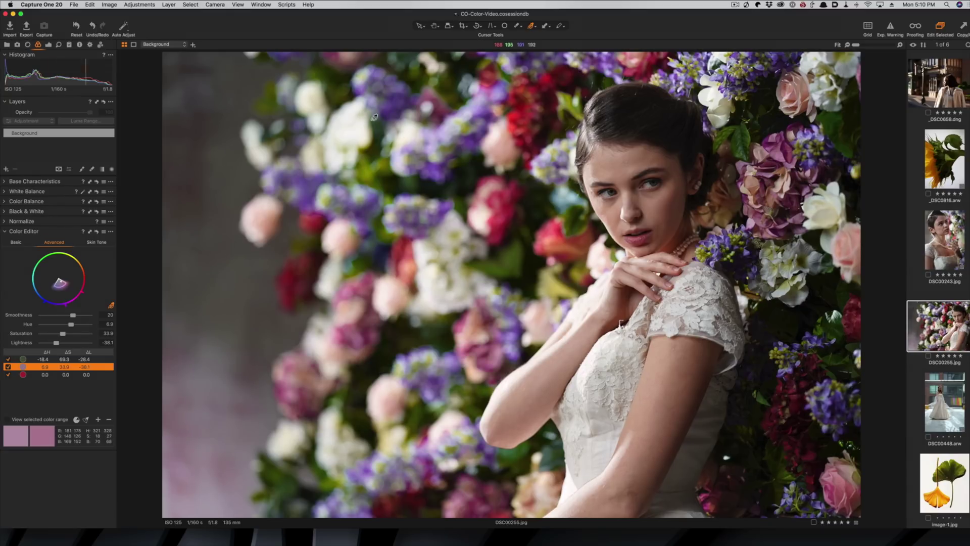
Compare the portrait without and with the color adjustments, and reduce the green range's saturation to 2.1.
{"action": "left_click", "coordinate": [76, 26]}
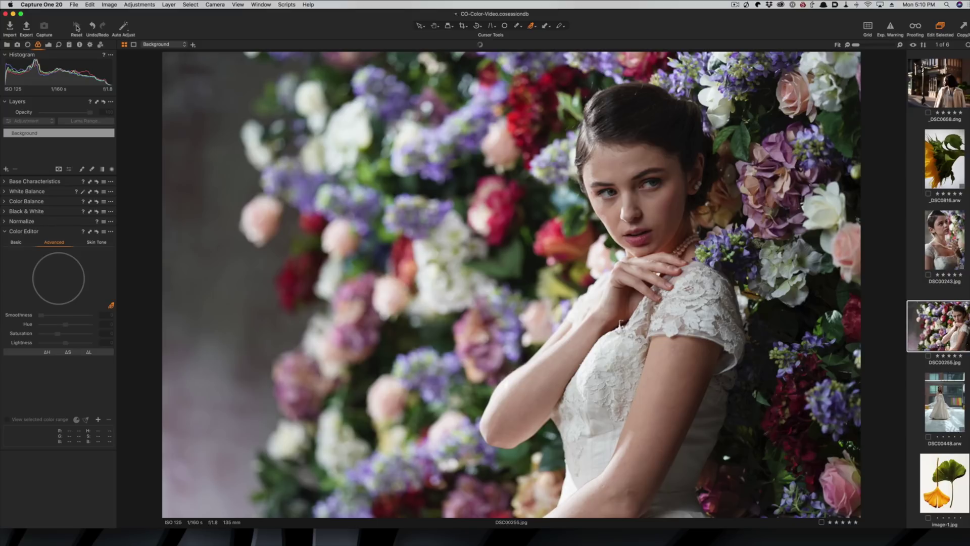
{"action": "left_click", "coordinate": [92, 30]}
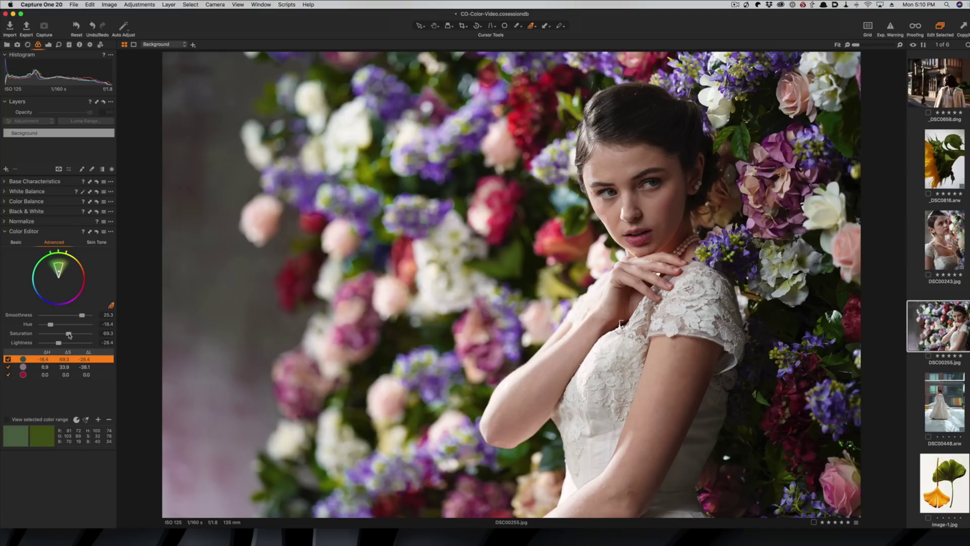
{"action": "left_click_drag", "start_coordinate": [66, 335], "coordinate": [57, 335]}
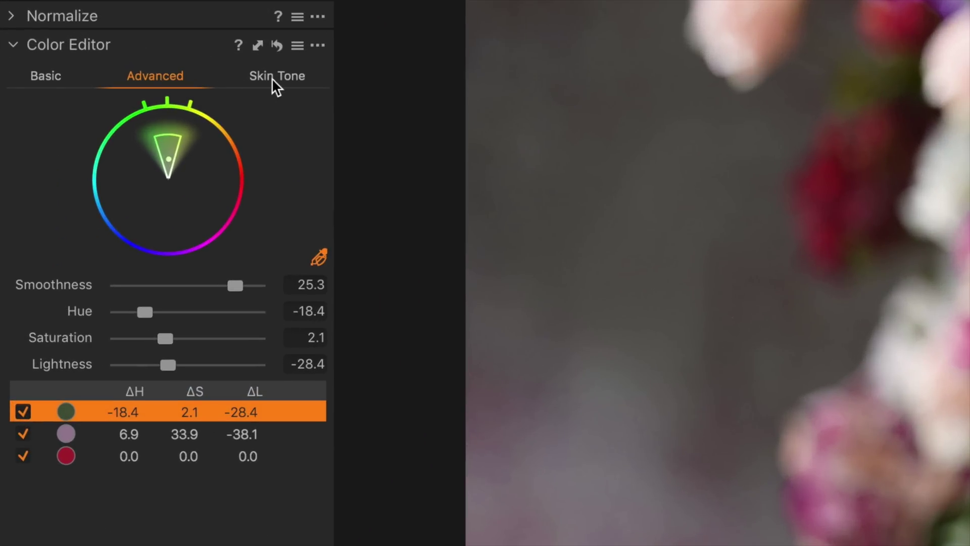
Switch the Color Editor to Skin Tone mode and sample the woman's cheek as the skin color range.
{"action": "left_click", "coordinate": [297, 82]}
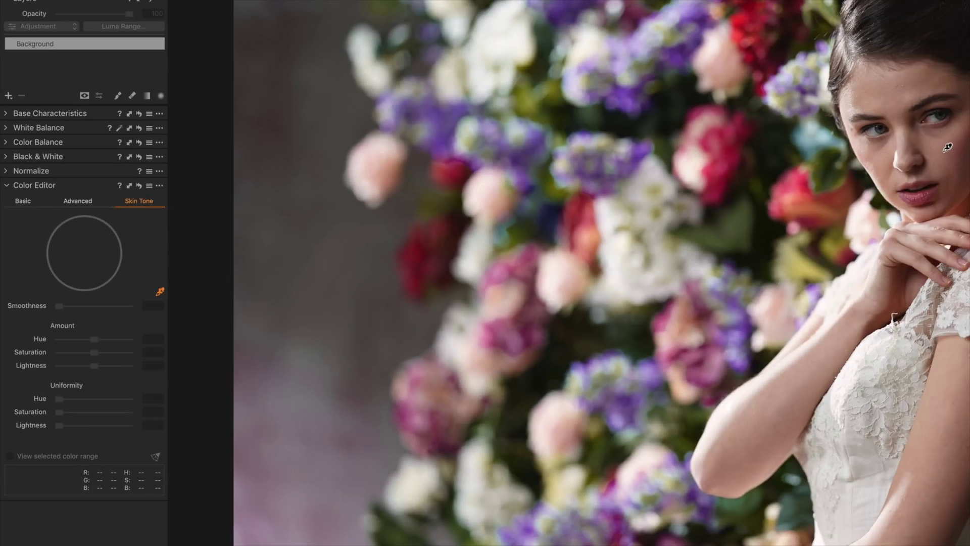
{"action": "left_click", "coordinate": [947, 149]}
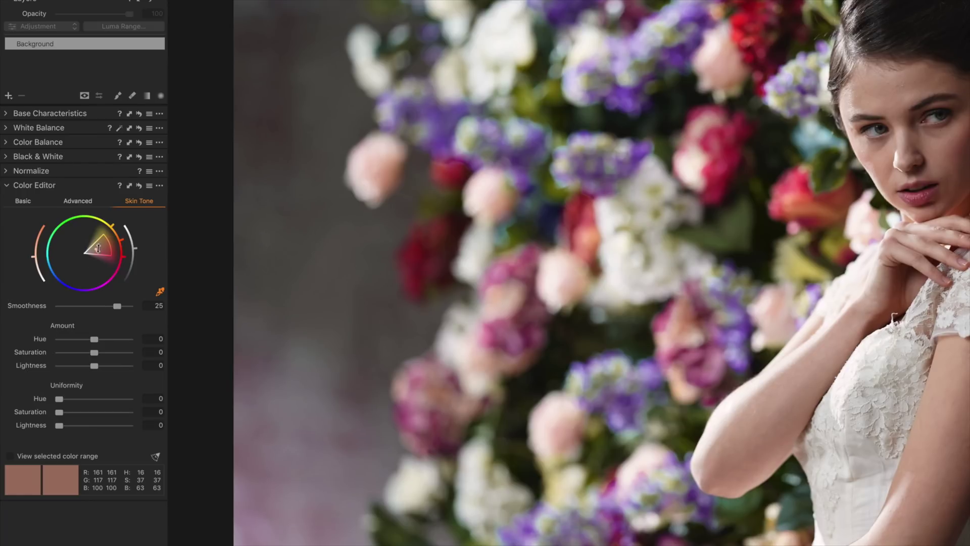